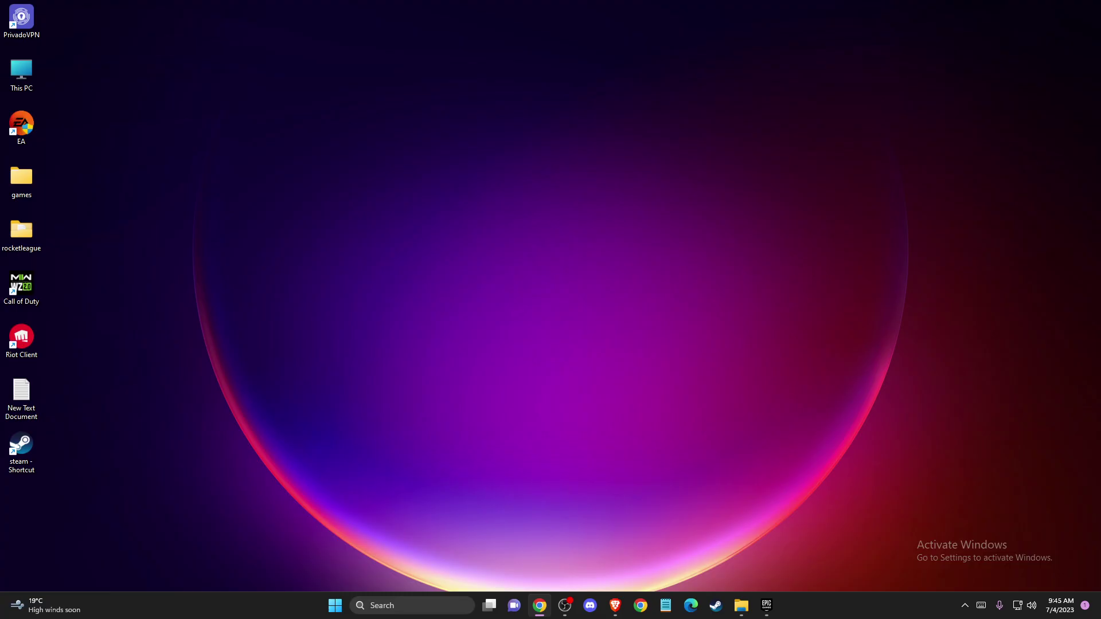
- Show the Restart option among the computer's power options, and leave it without restarting
click(335, 606)
click(692, 566)
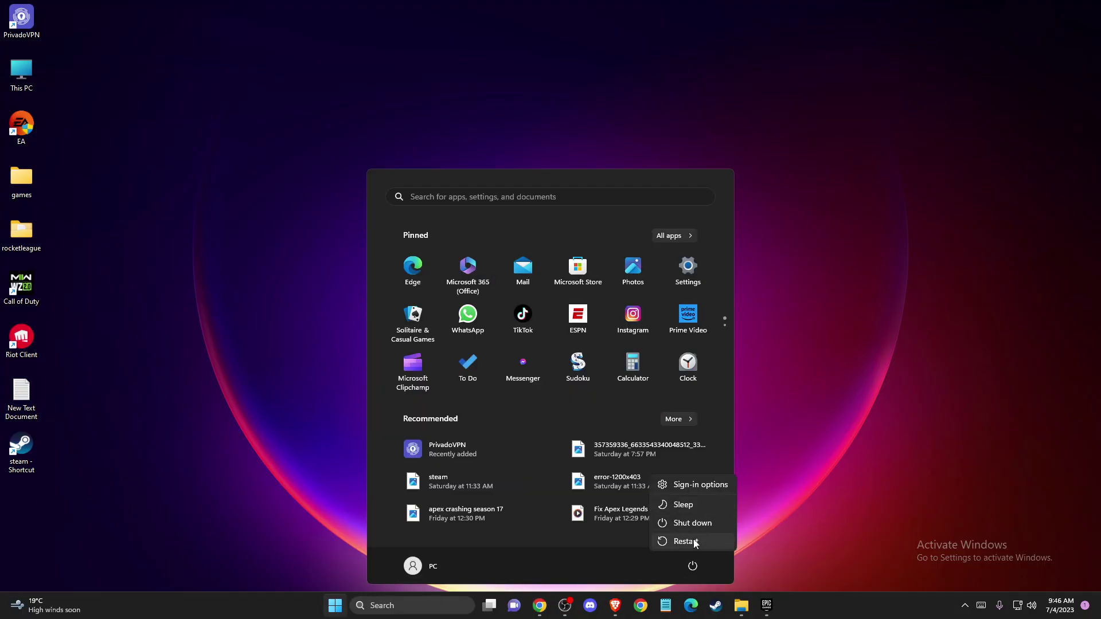
click(797, 477)
click(780, 459)
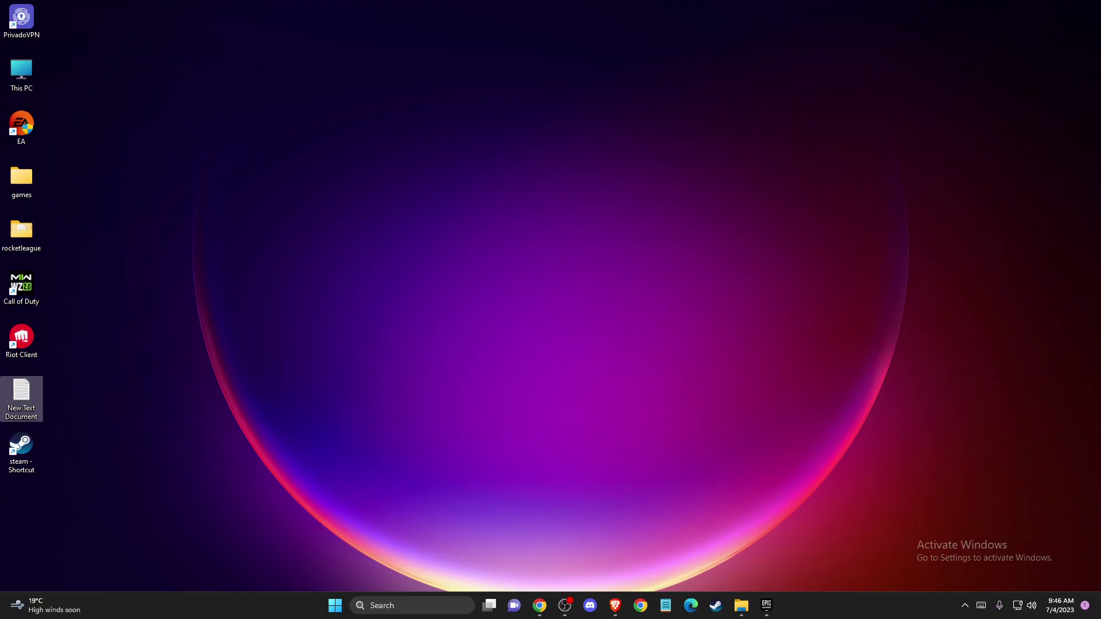
- Switch to Brave and check the Epic Games status page for Fortnite and the other services, then minimize the browser
click(618, 608)
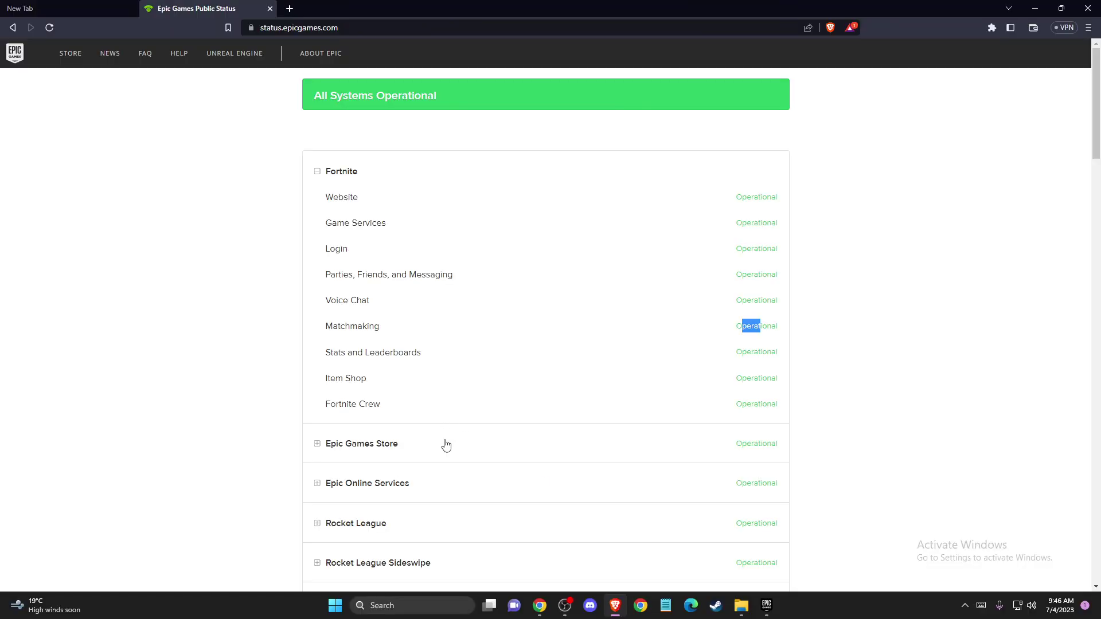
mouse_move(327, 97)
scroll(400, 234, down, 3)
scroll(400, 234, down, 6)
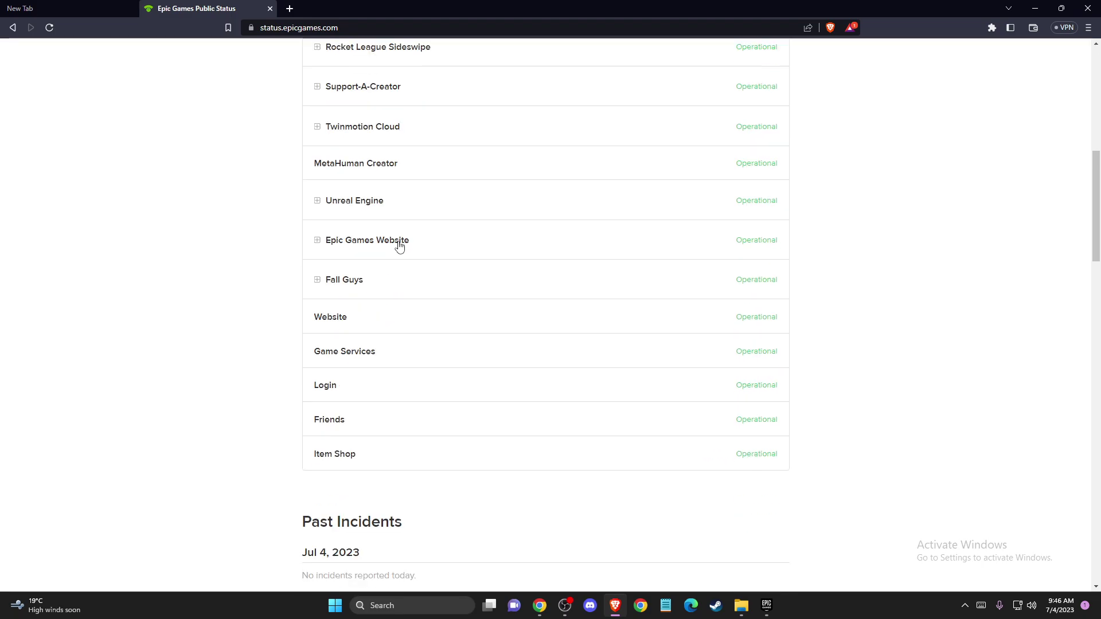
scroll(398, 244, up, 9)
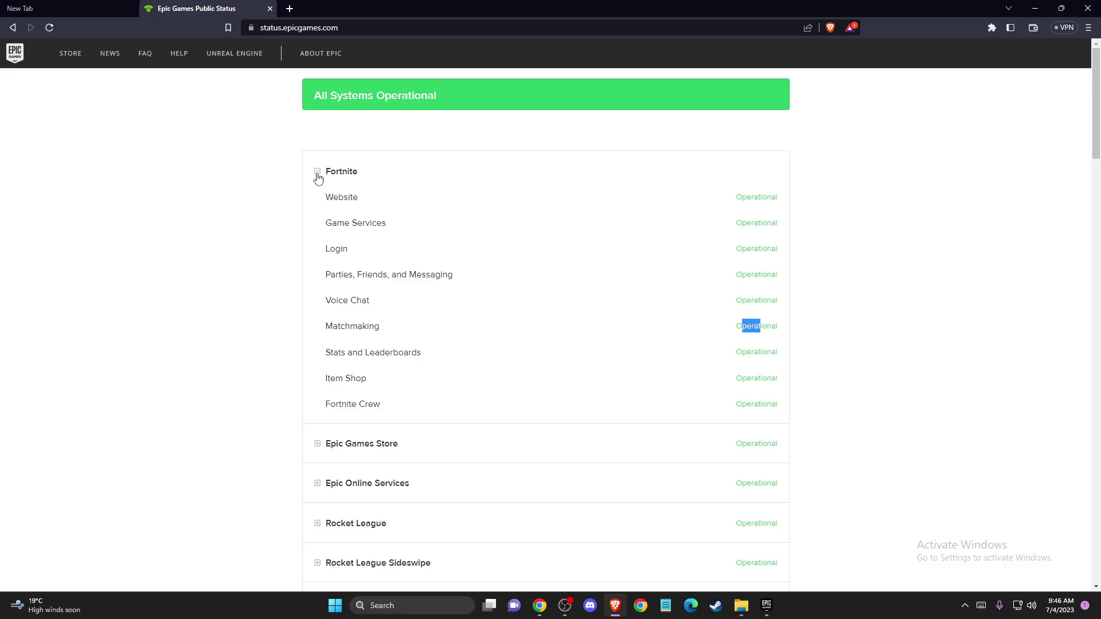
click(318, 172)
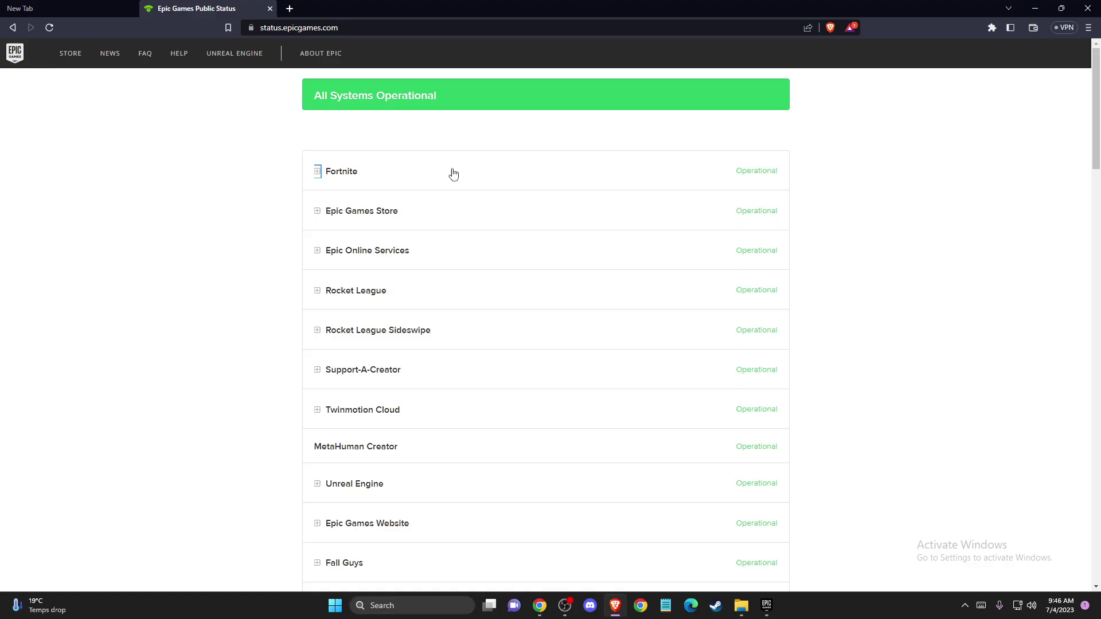
click(1035, 8)
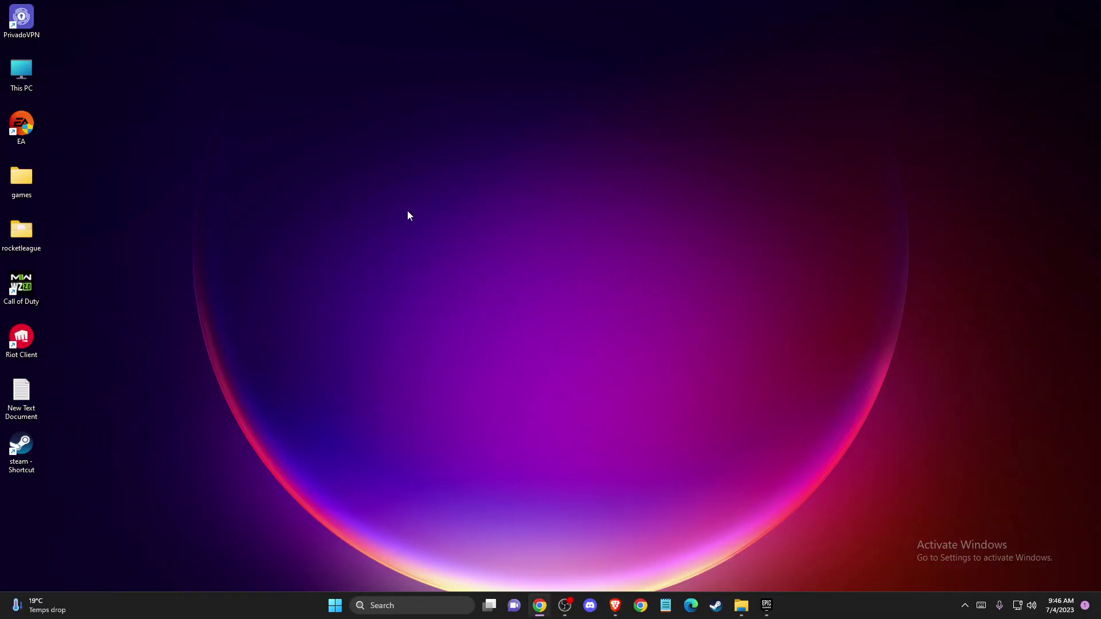
- Select turning off Windows Defender Firewall for both public and private networks, and cancel without saving
click(436, 606)
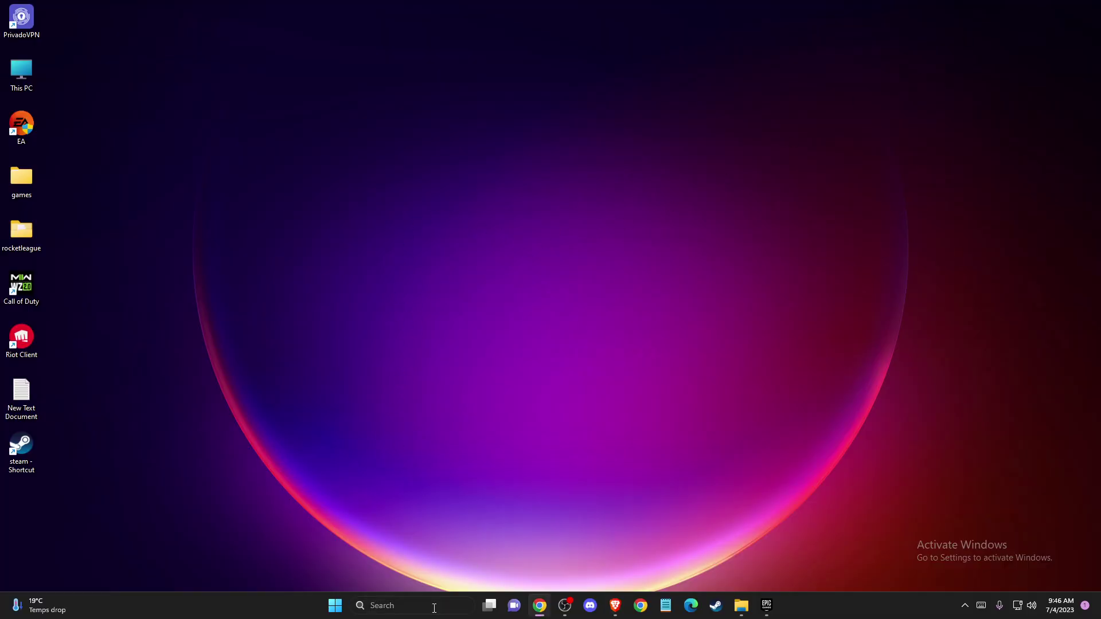
text(WINDOWS Defender Firew)
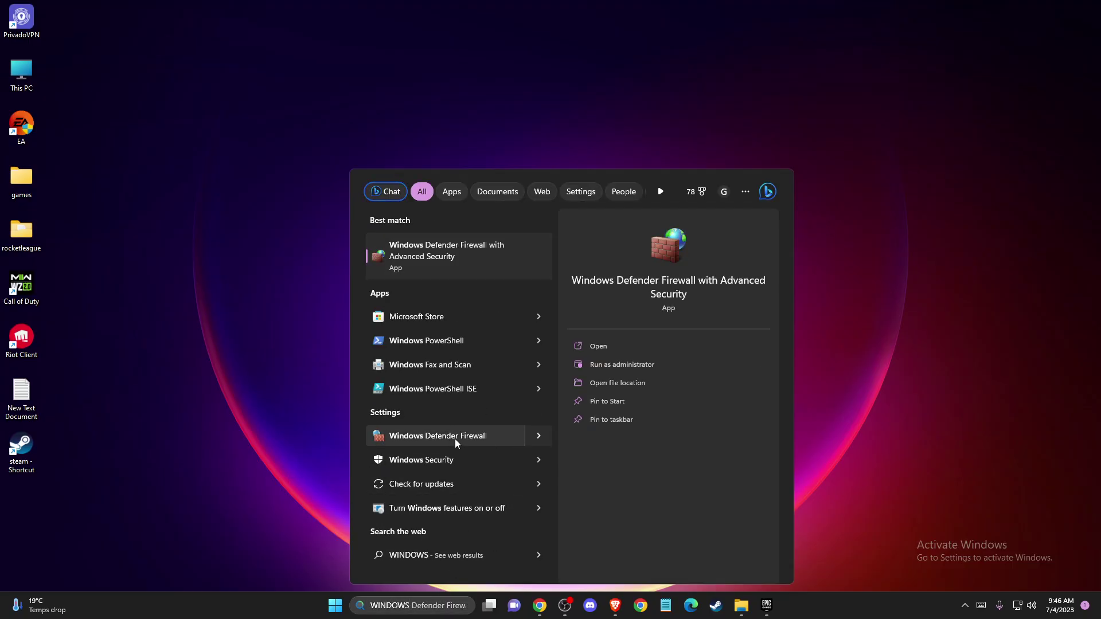
click(453, 437)
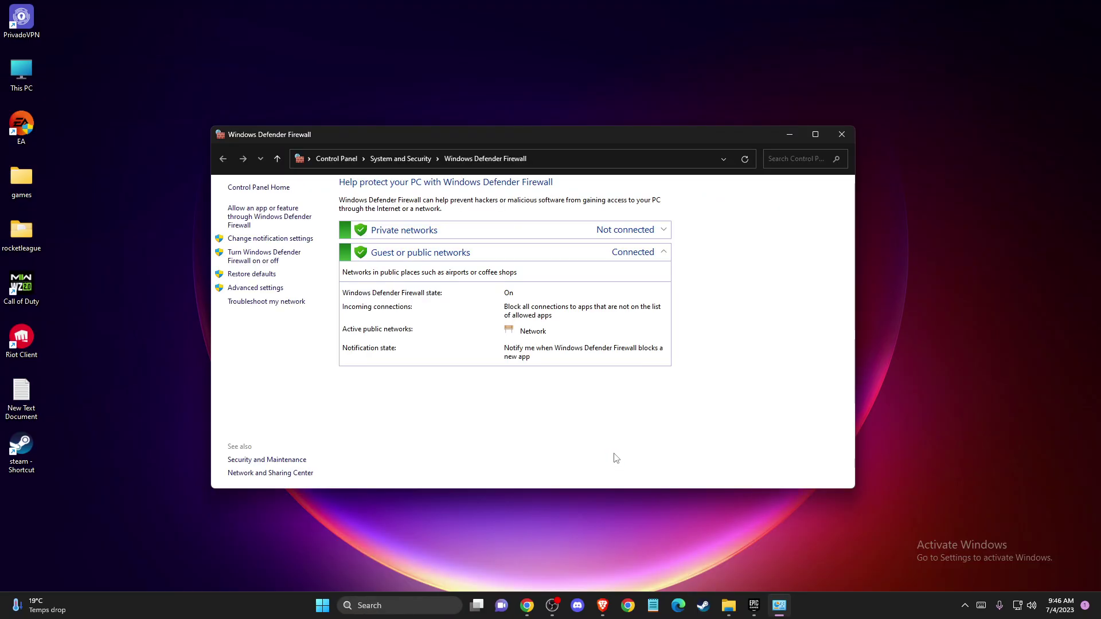
click(246, 261)
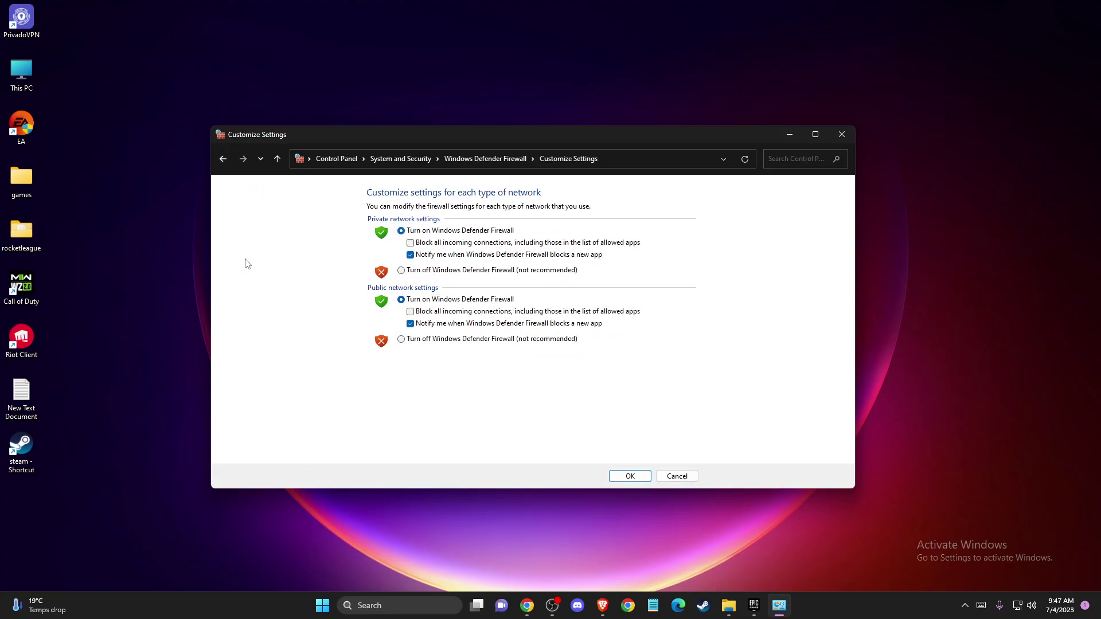
click(401, 339)
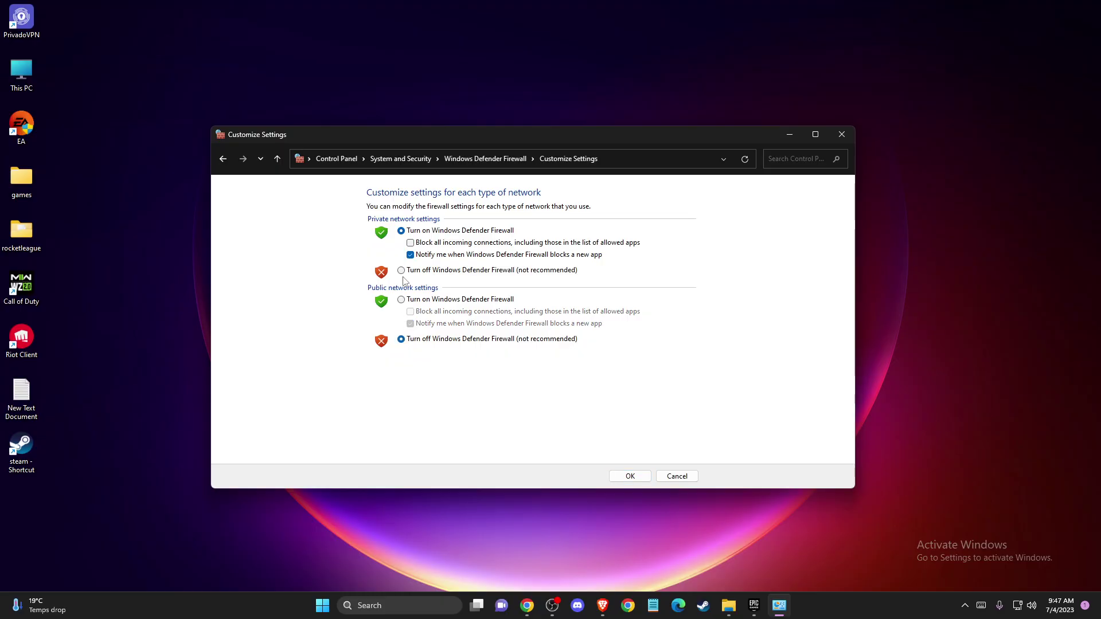
click(401, 270)
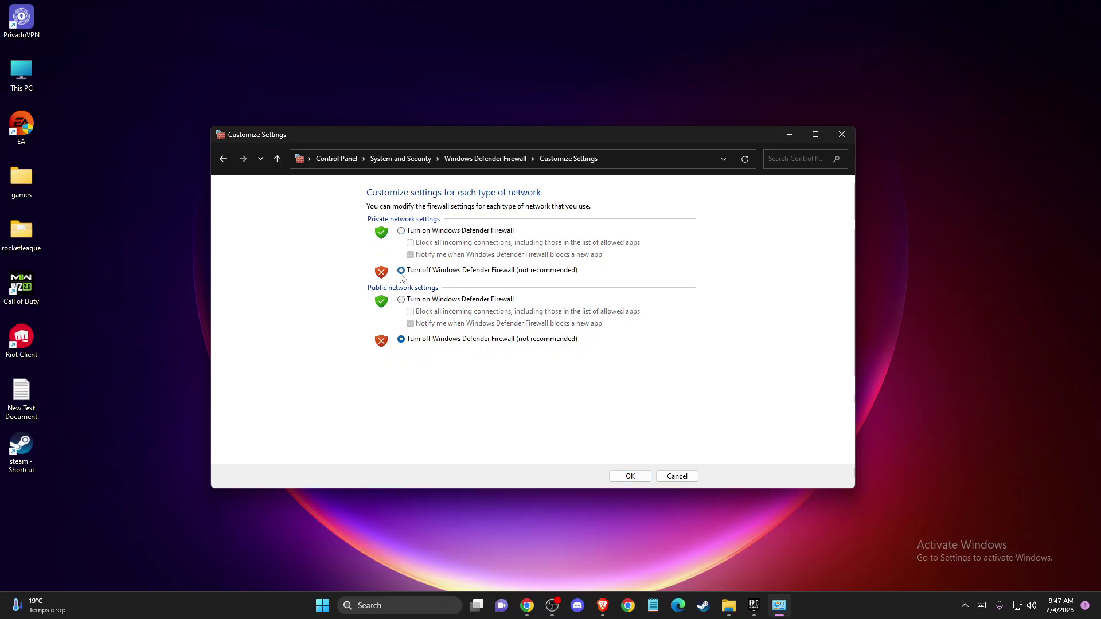
click(677, 476)
click(849, 140)
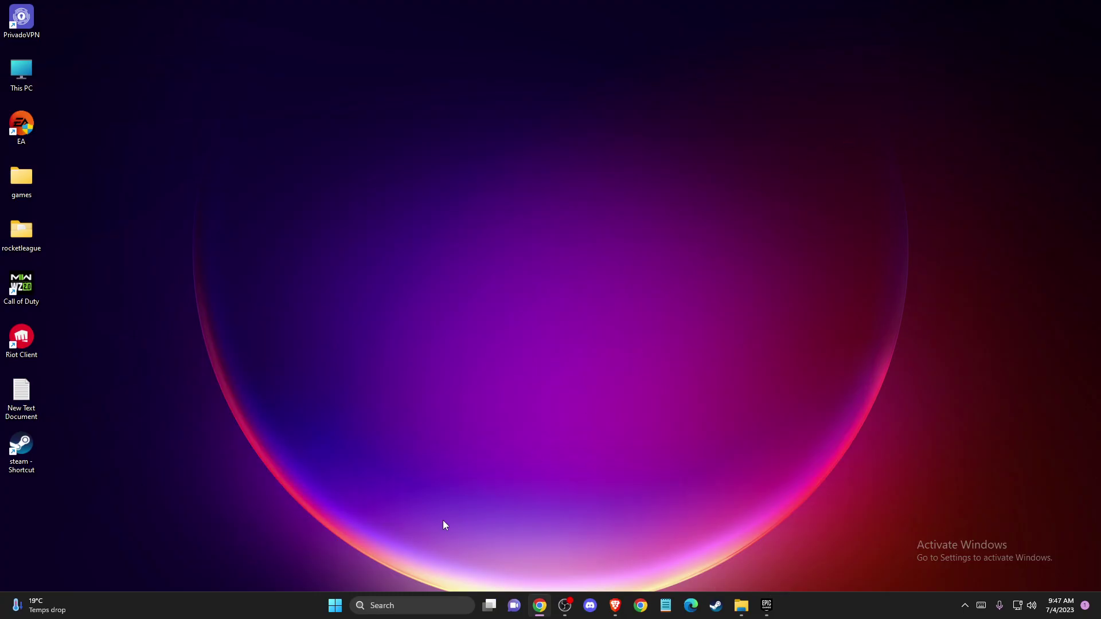
- Find the Windows VPN settings and check the connection status of the configured VPN
click(388, 612)
text(VP)
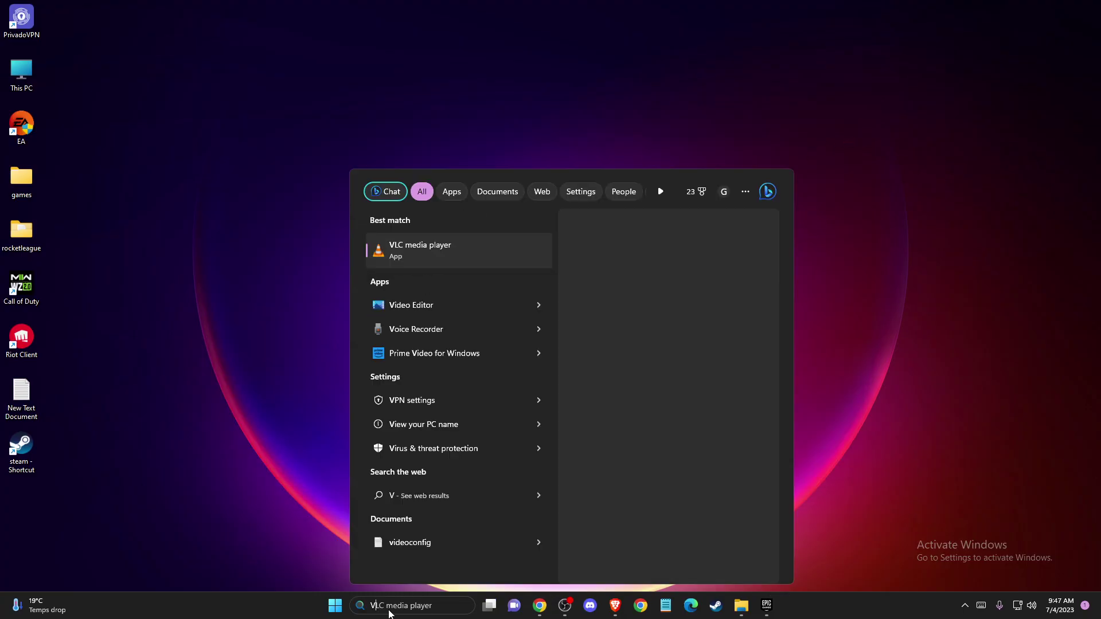
click(381, 257)
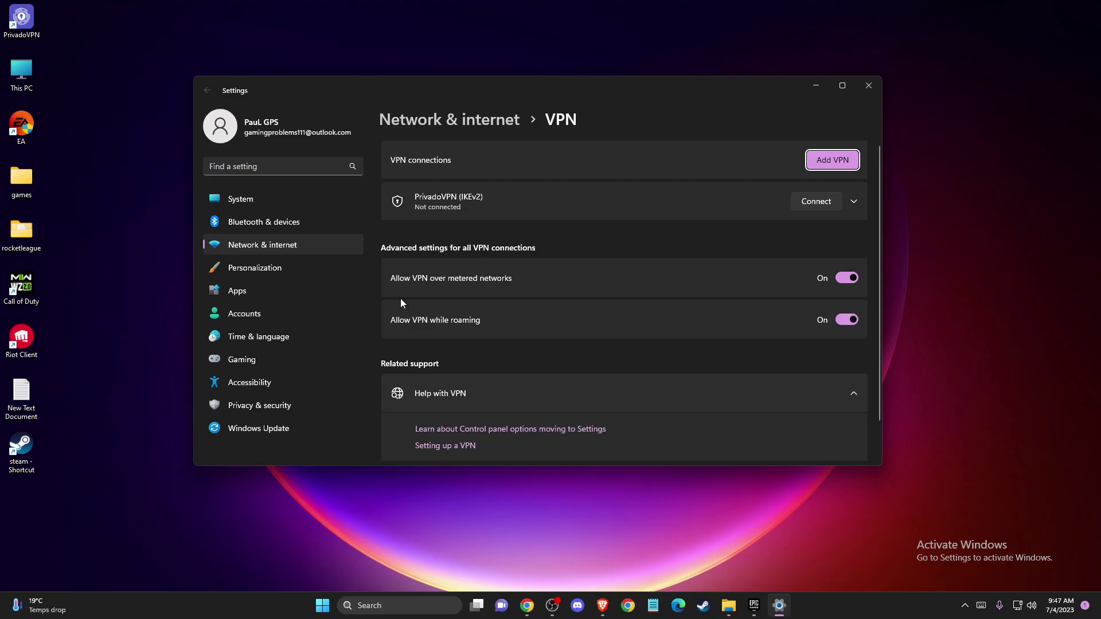
click(868, 84)
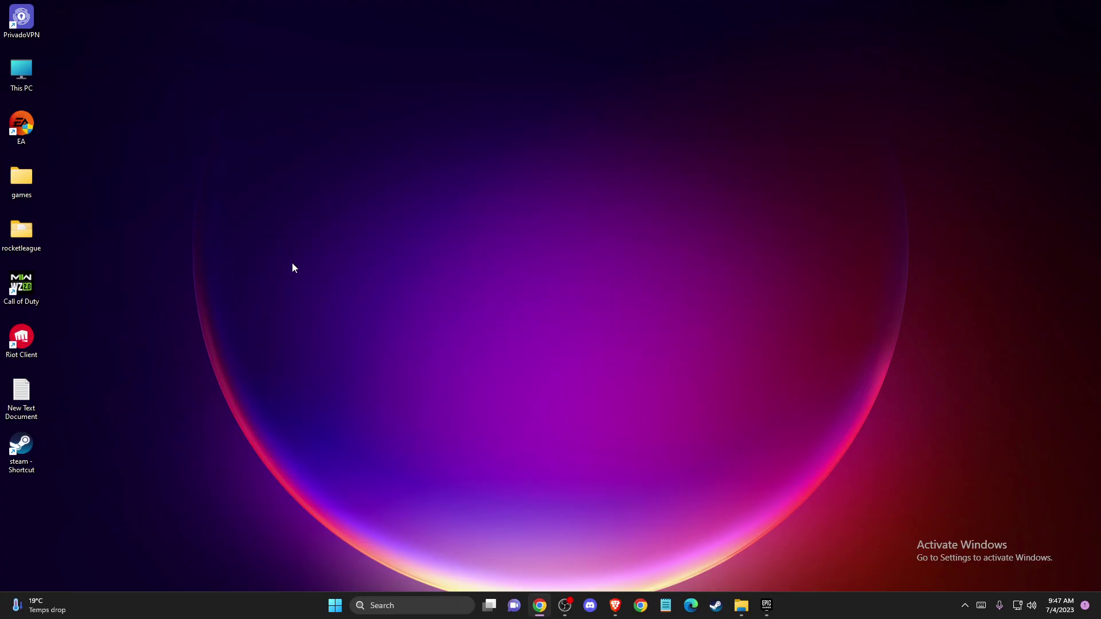
- Open the Network Connections list of adapters through the advanced network settings
right_click(1018, 610)
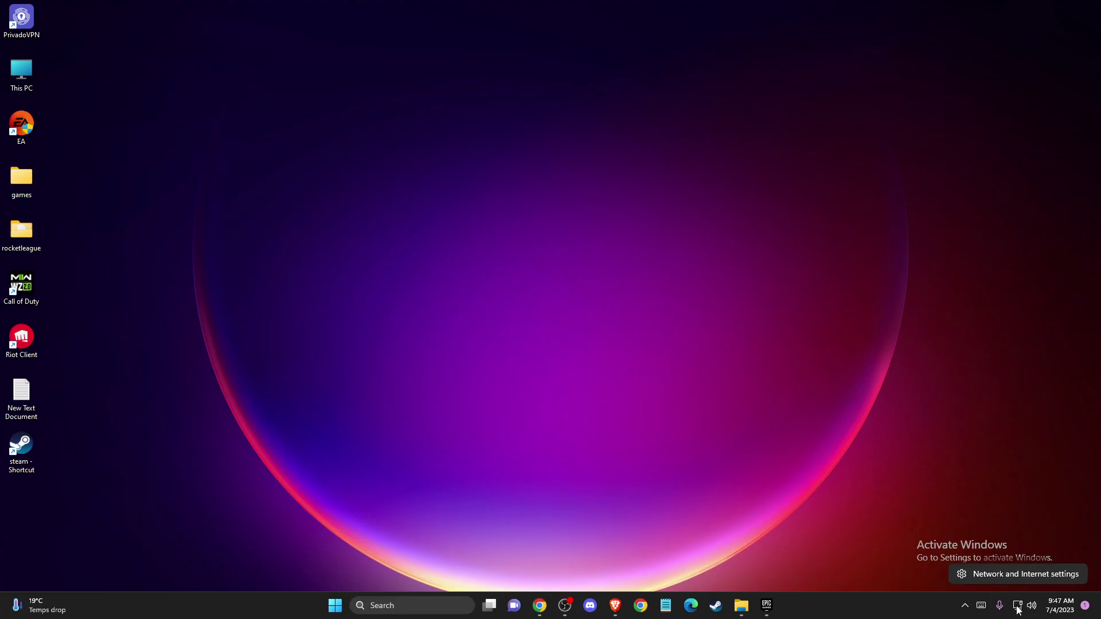
click(995, 573)
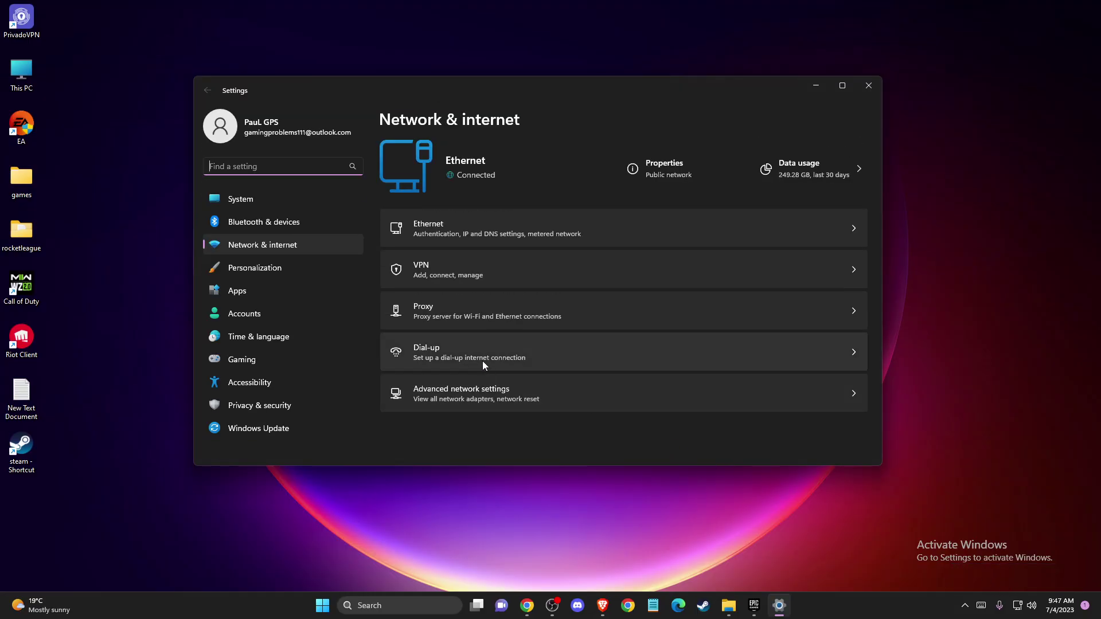
click(427, 396)
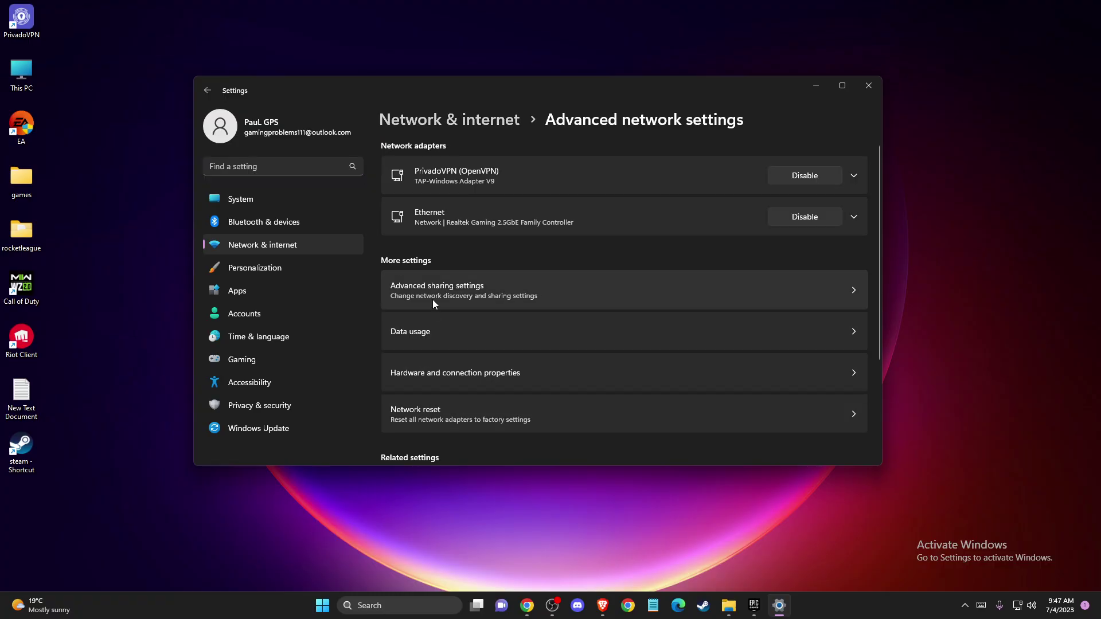
scroll(445, 337, down, 2)
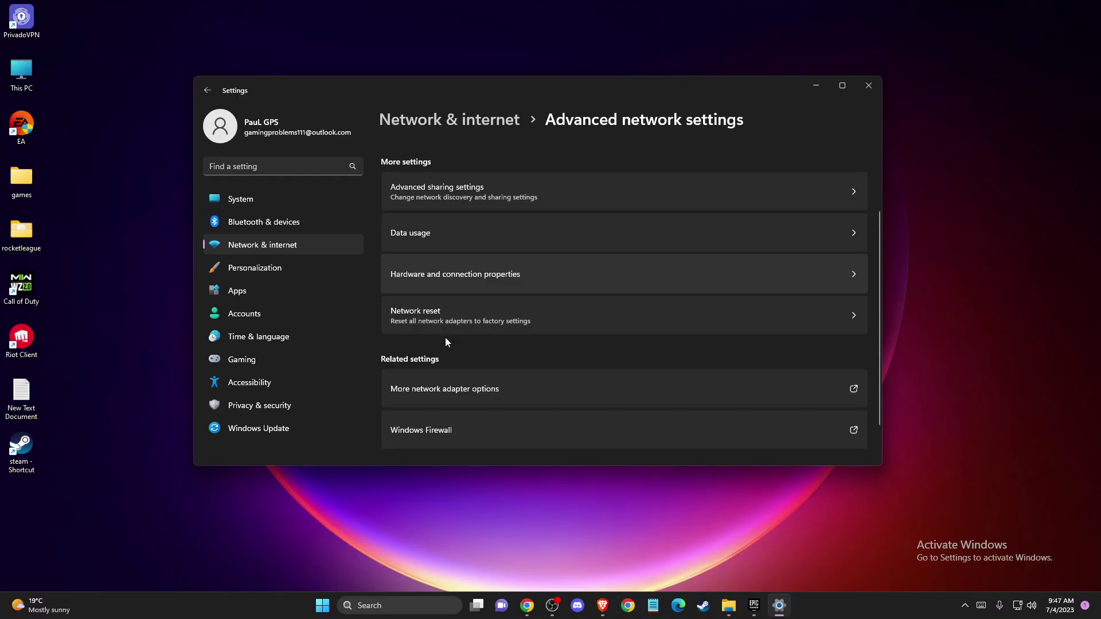
click(424, 391)
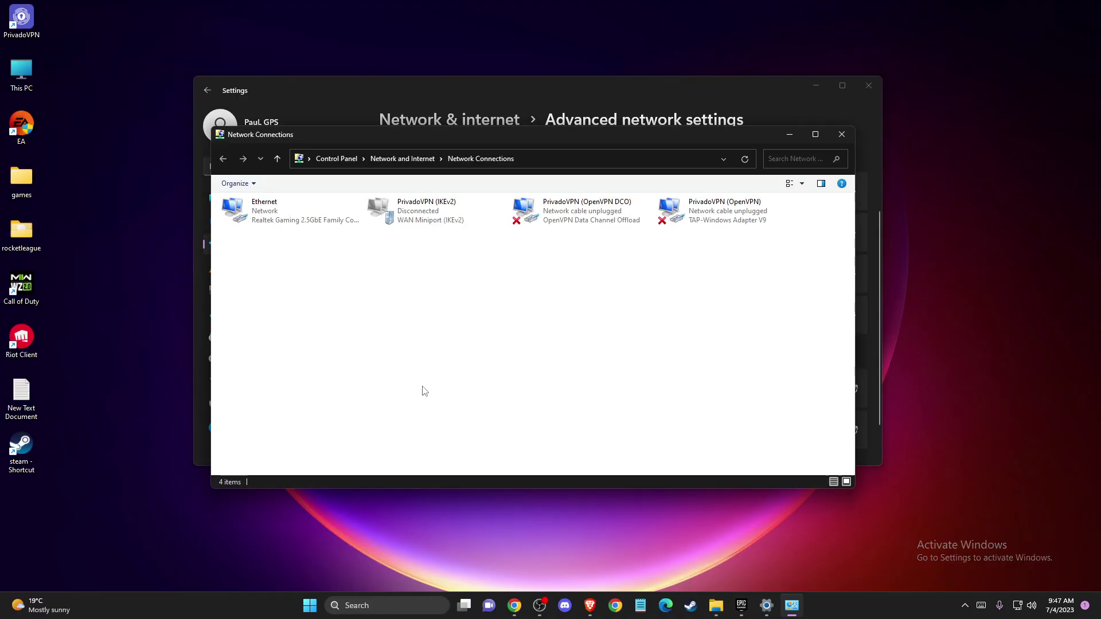
- Check the DNS server addresses in the Ethernet adapter's Internet Protocol Version 4 (TCP/IPv4) properties, and close the network windows
click(256, 217)
right_click(257, 213)
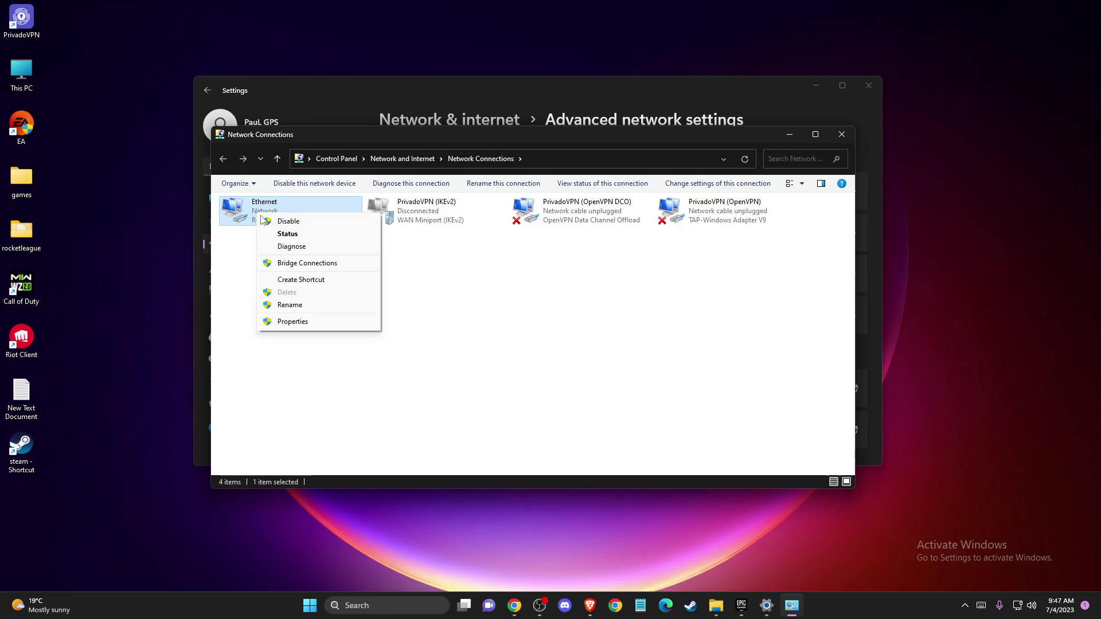
click(292, 322)
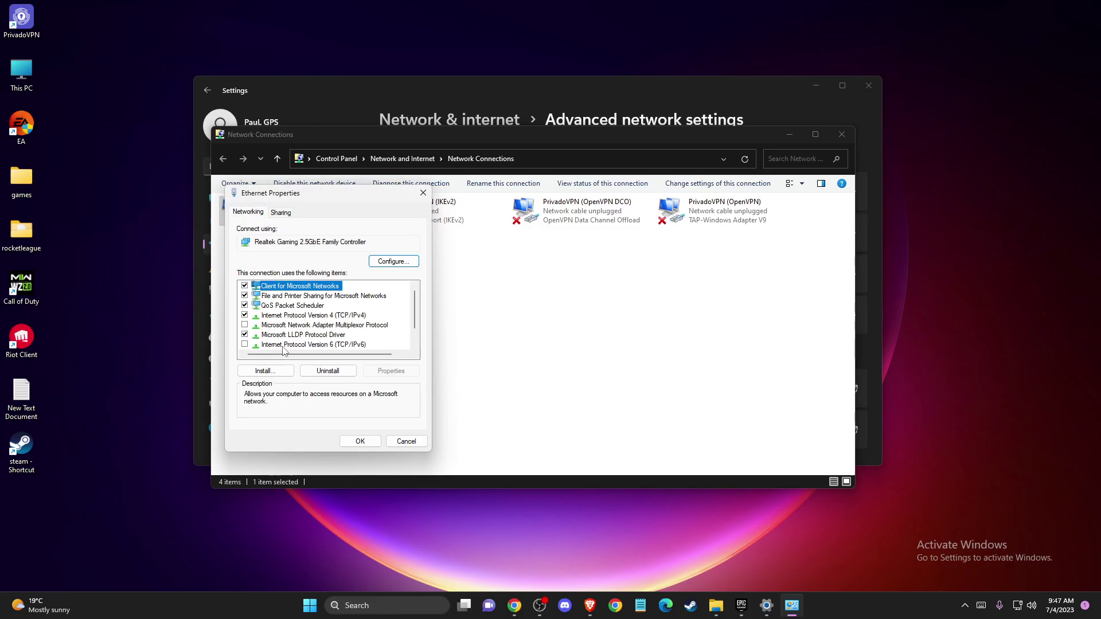
click(337, 345)
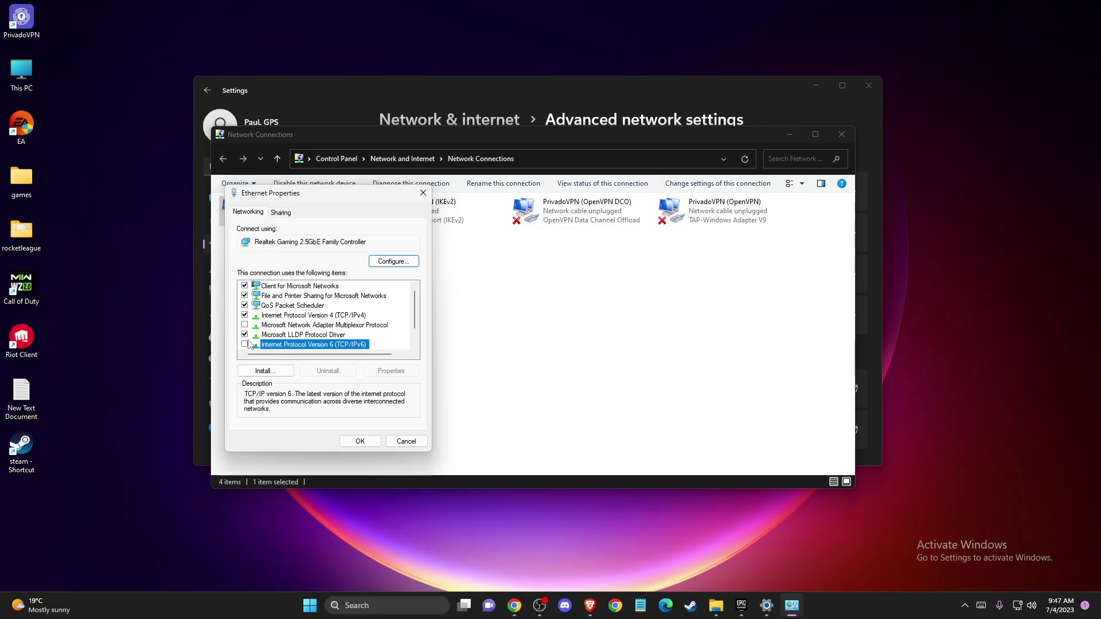
click(273, 317)
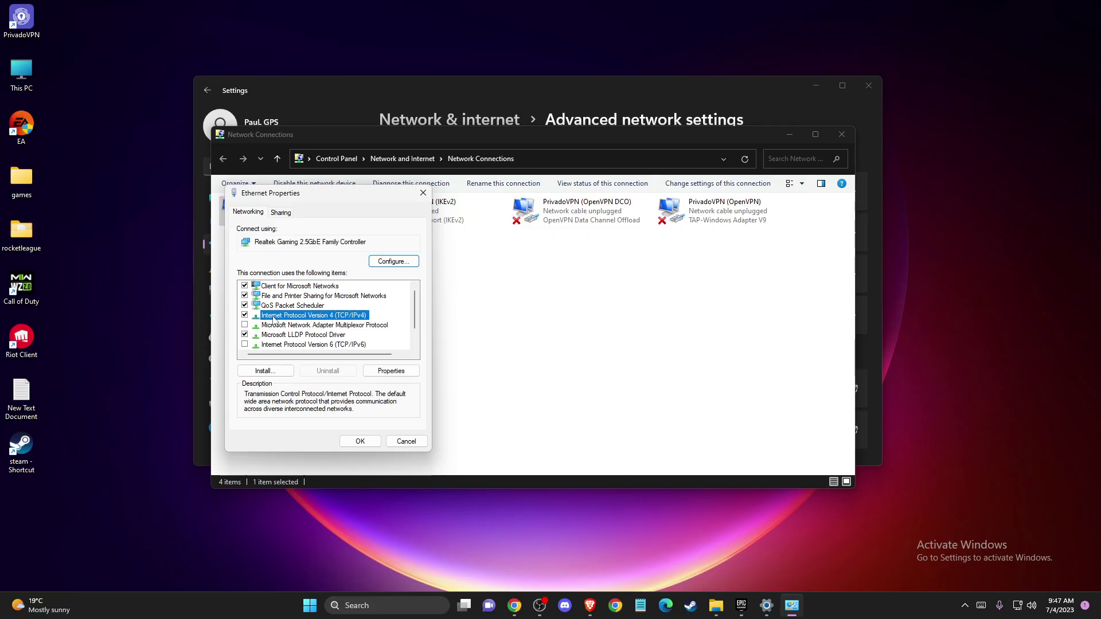
double_click(273, 317)
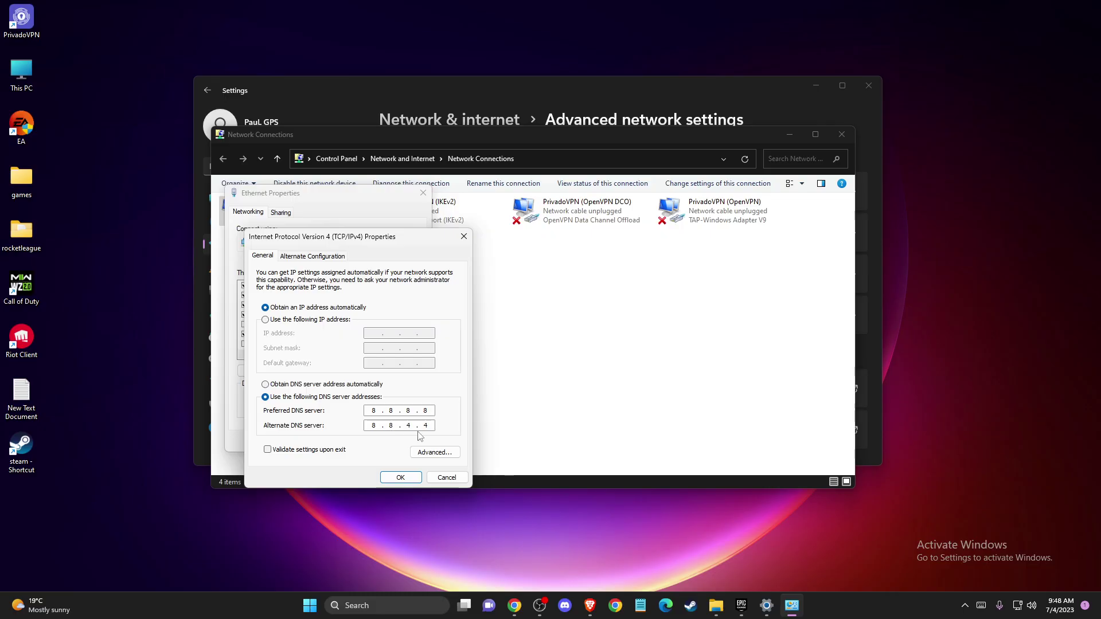
click(401, 478)
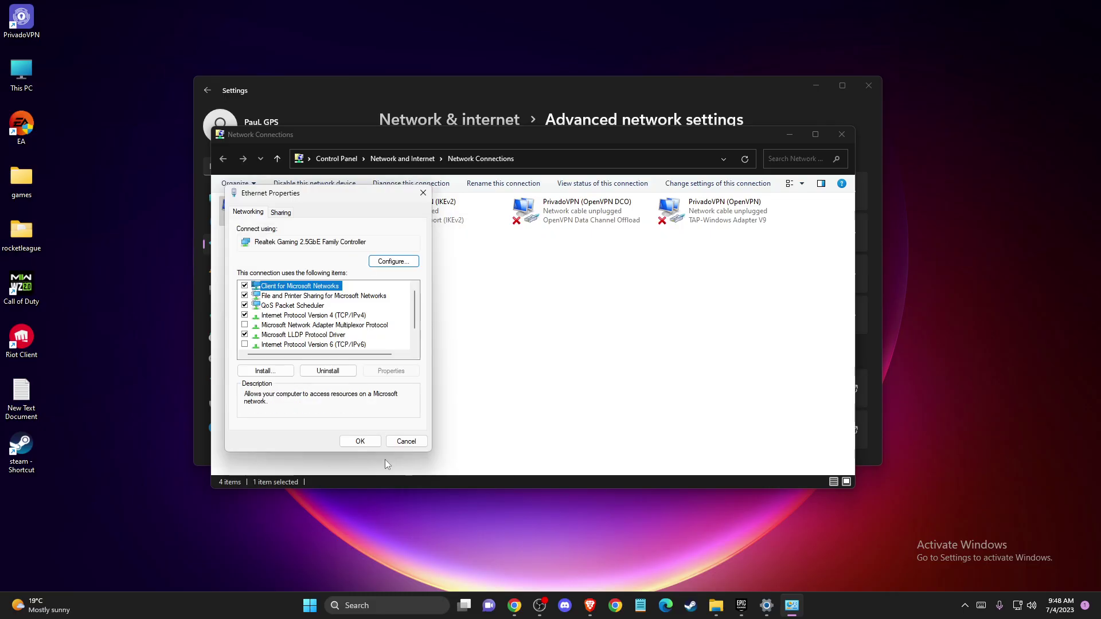
click(405, 442)
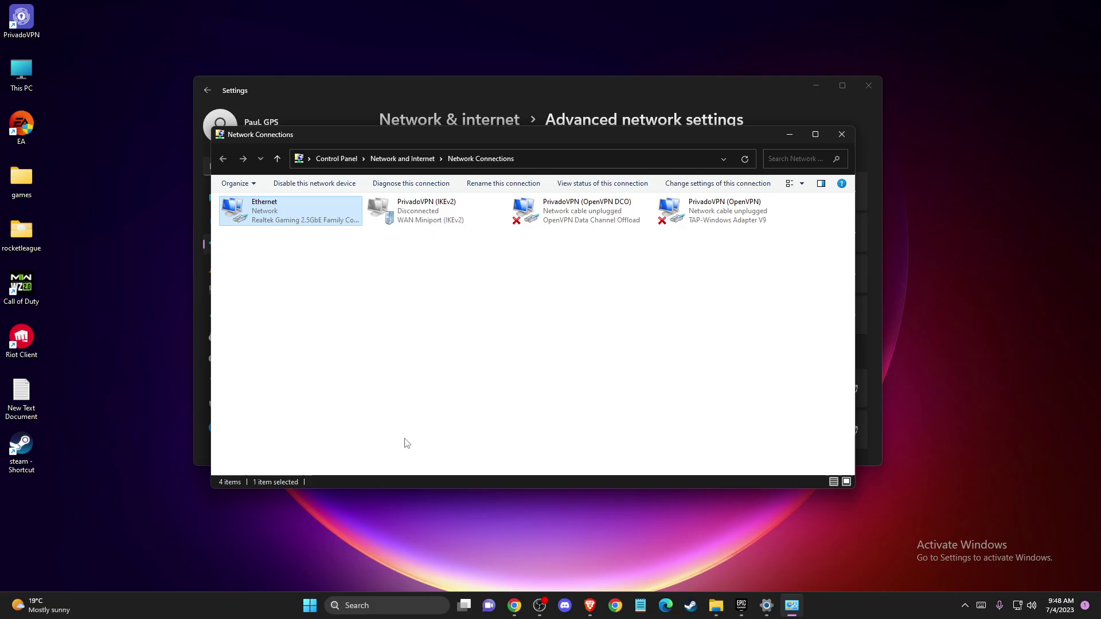
click(841, 134)
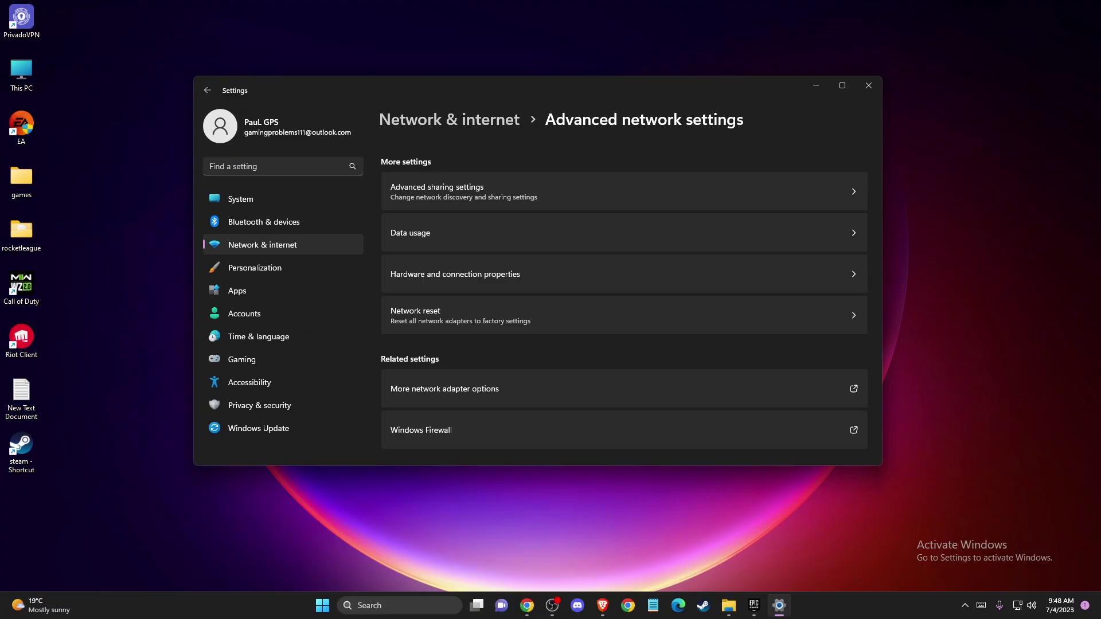
click(865, 87)
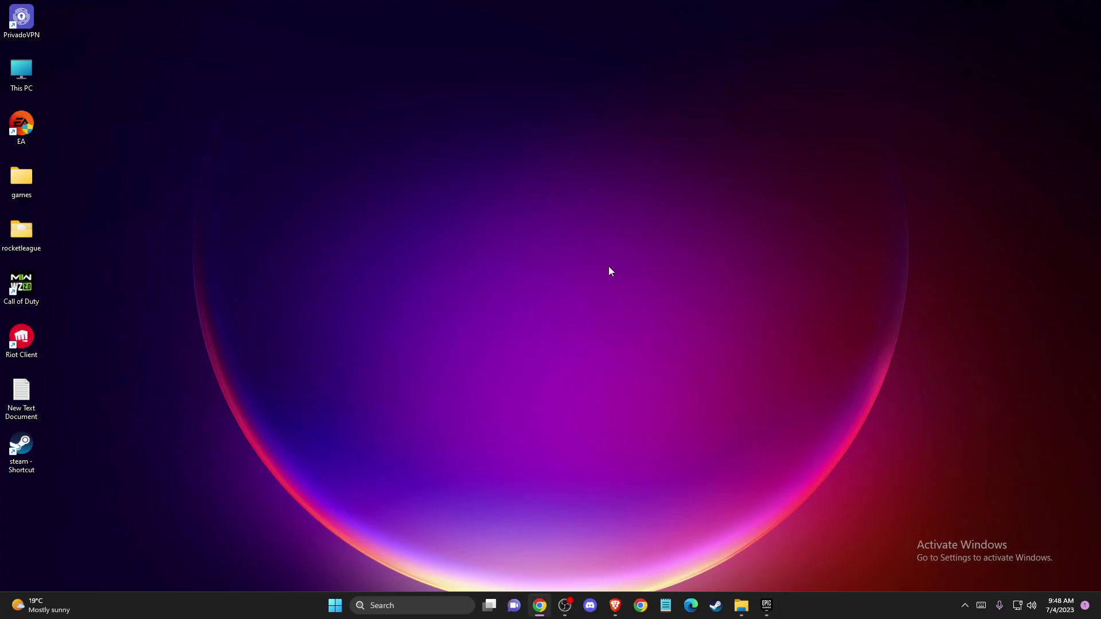
- Open Command Prompt as administrator and run "ipconfig /flushdns" and "netsh winsock reset"
click(391, 609)
text(cmd)
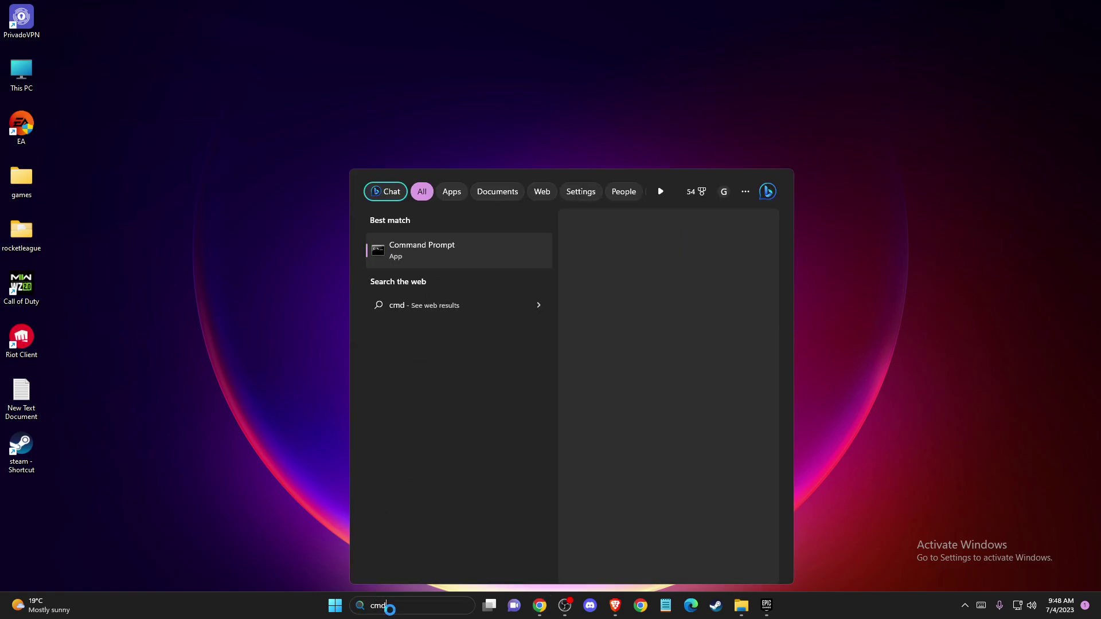
right_click(422, 252)
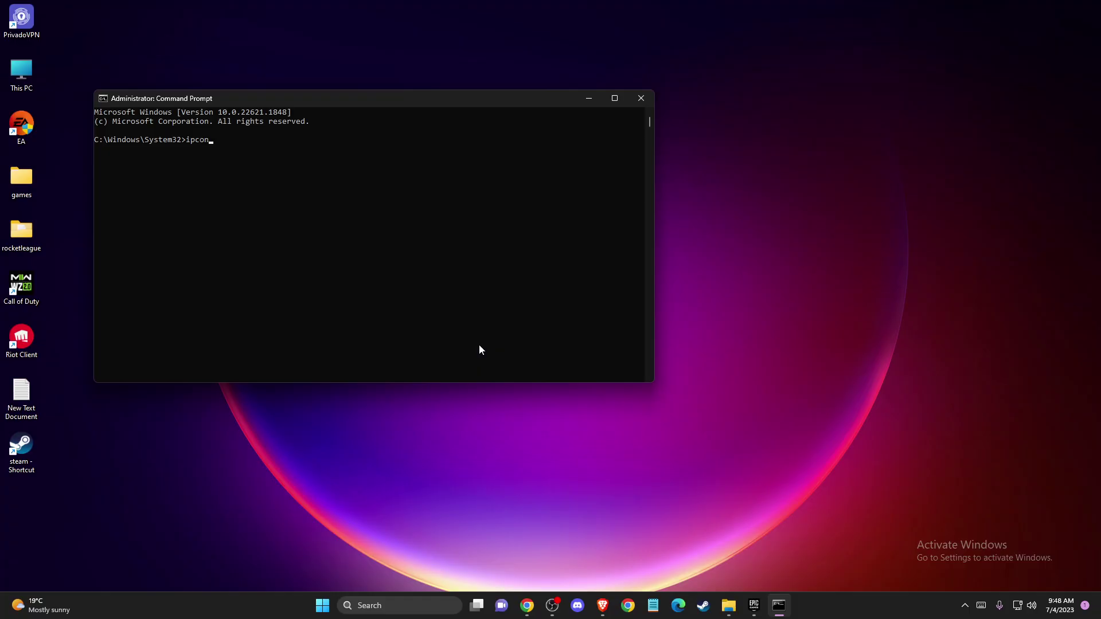
text(shdns)
key(Return)
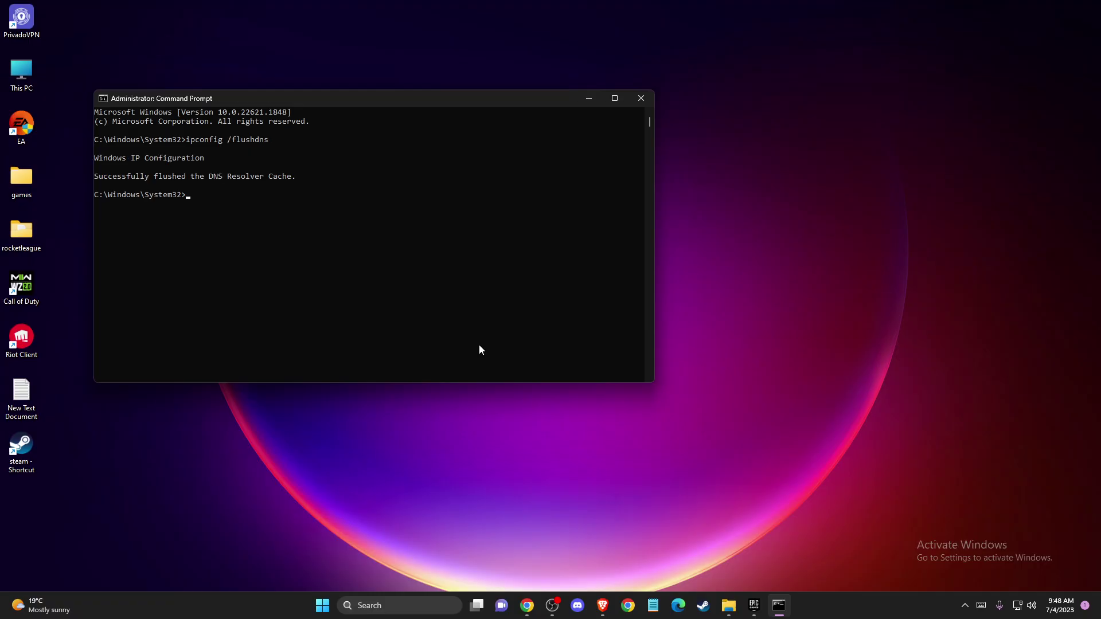
text(netsh winsock reset)
key(Return)
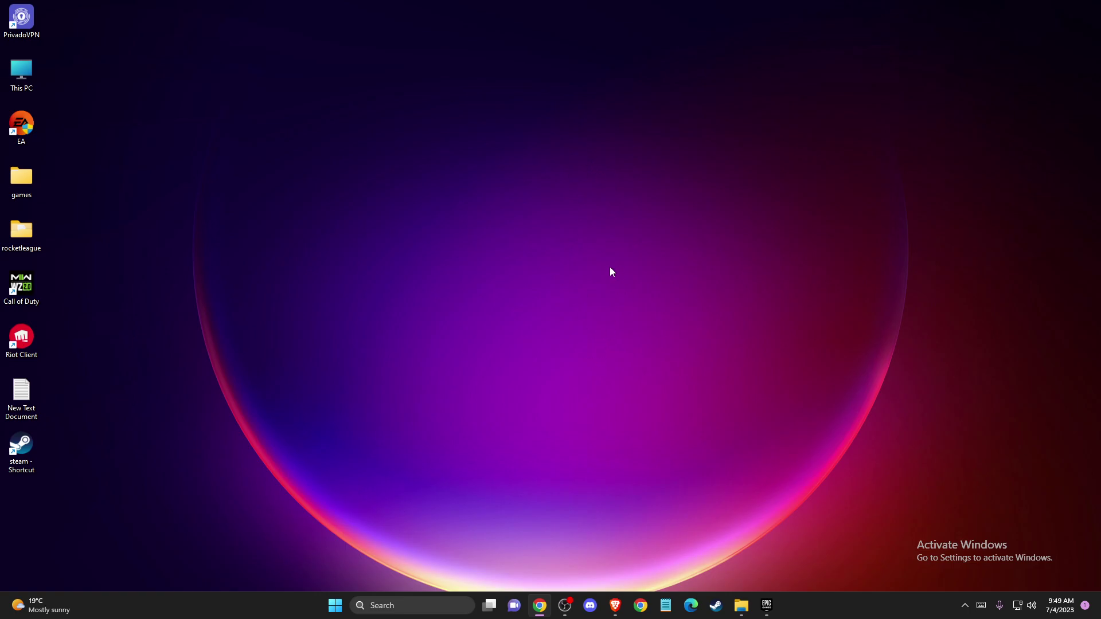
- View the Network reset page in the Windows advanced network settings without starting the reset, and close Settings
right_click(1018, 608)
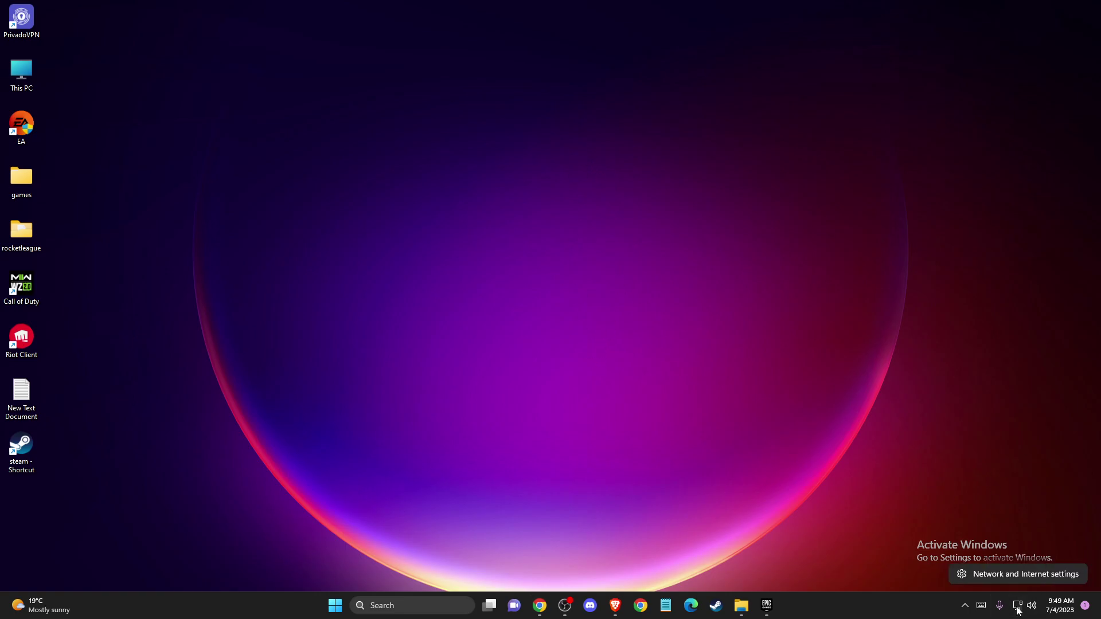
click(1008, 574)
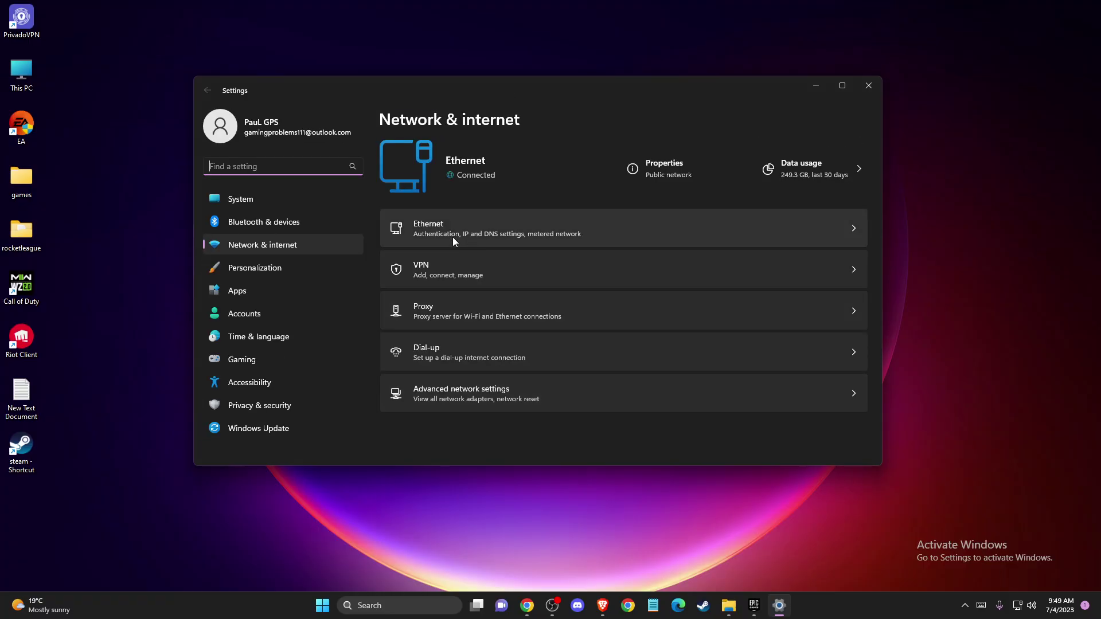
click(443, 396)
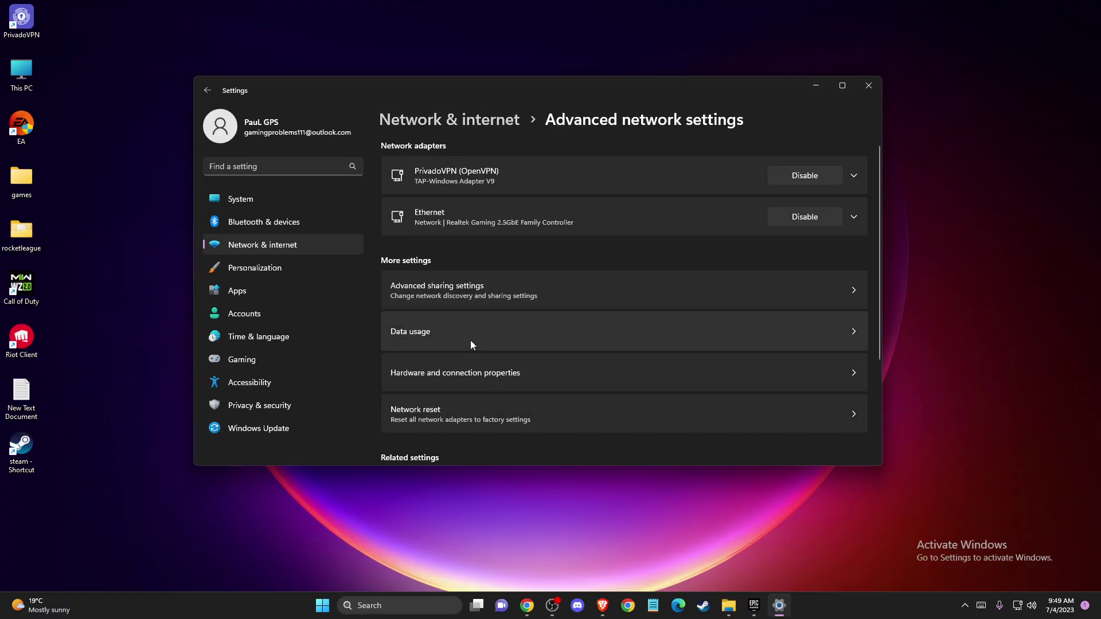
scroll(470, 341, down, 3)
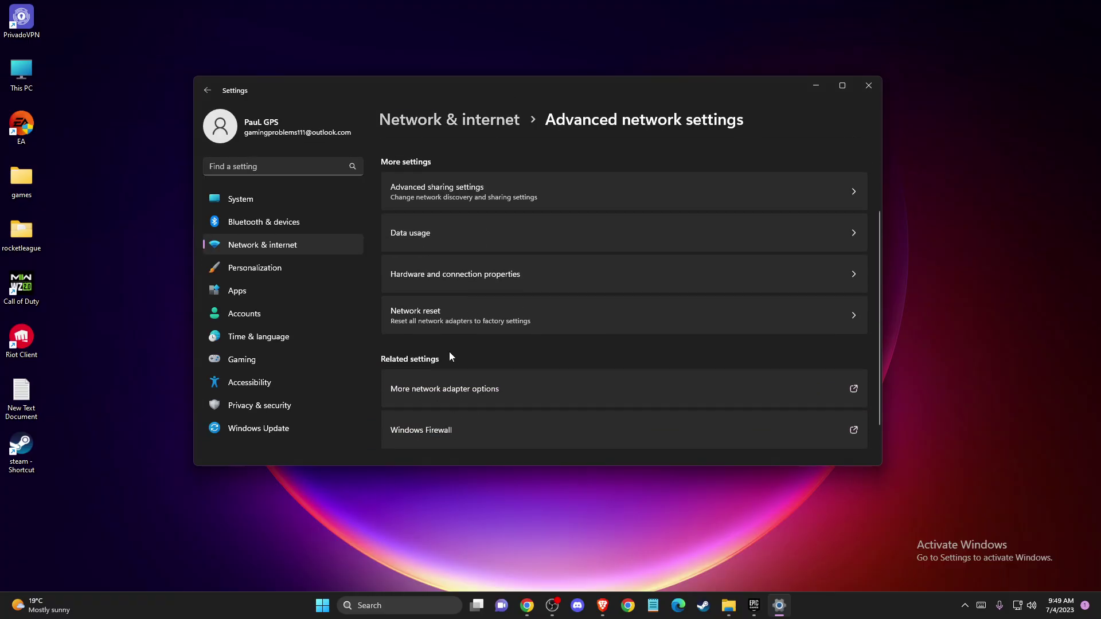
click(431, 322)
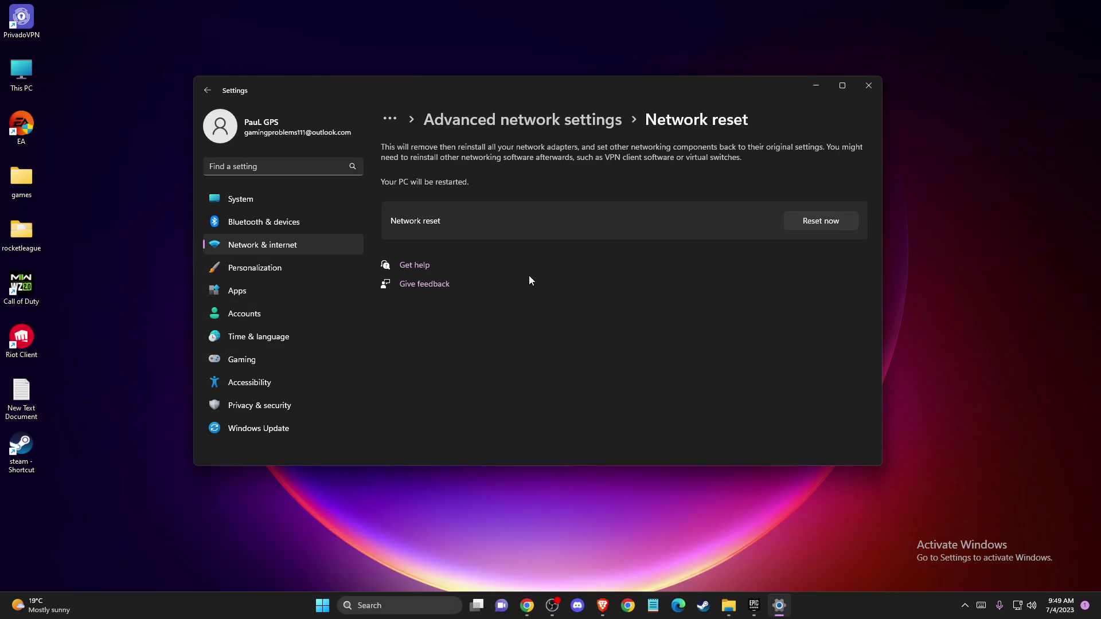
click(872, 85)
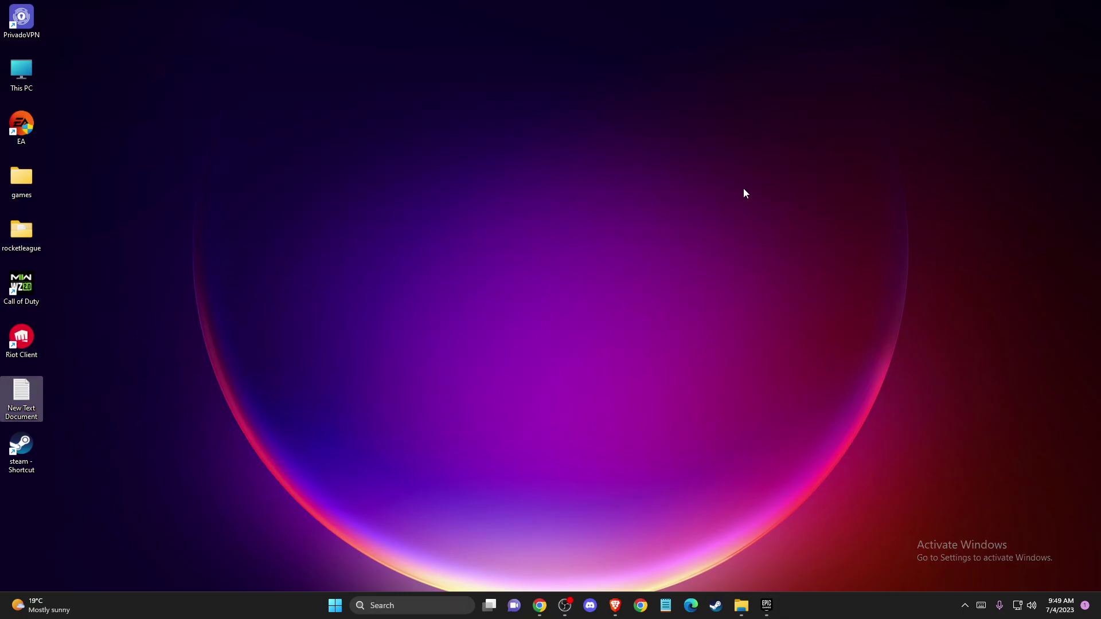